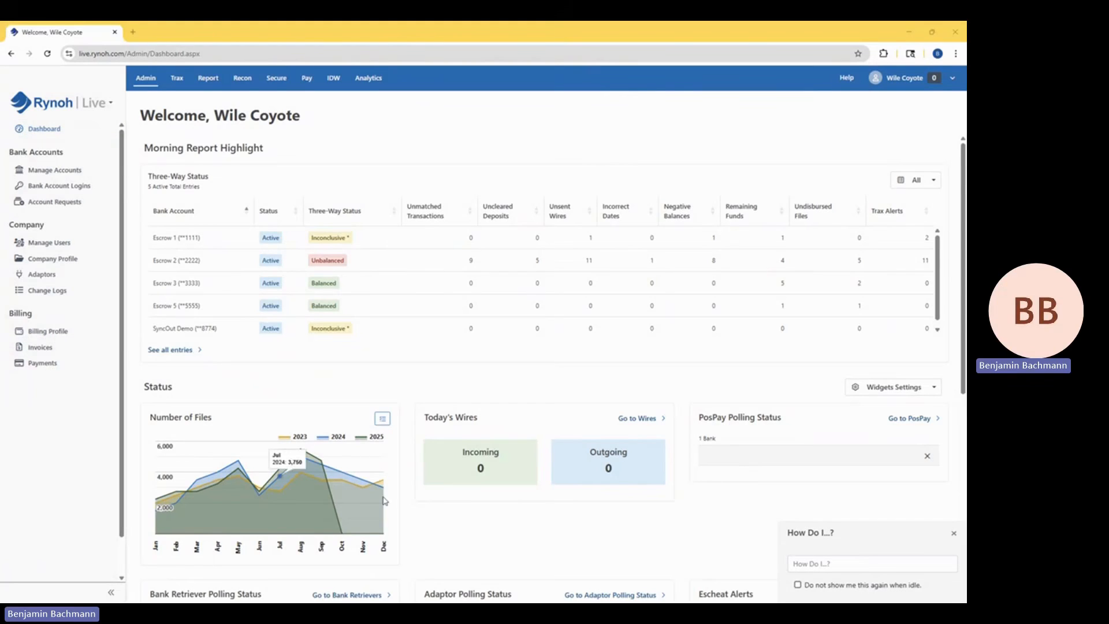
Switch to RynohFunding and list the bank accounts using the default search criteria.
left_click(111, 104)
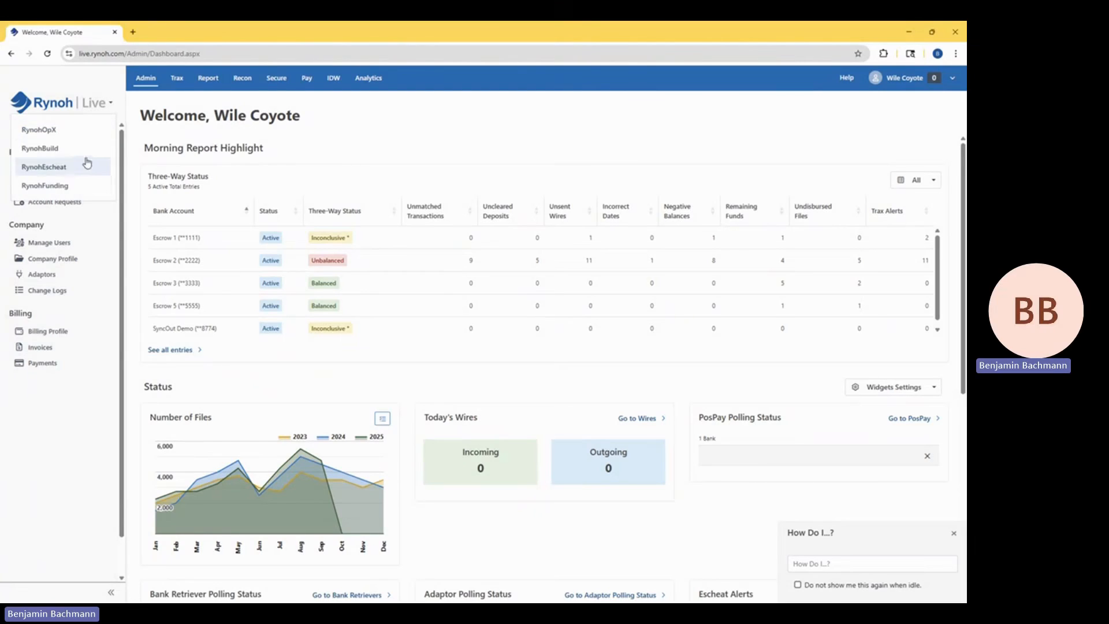
left_click(73, 189)
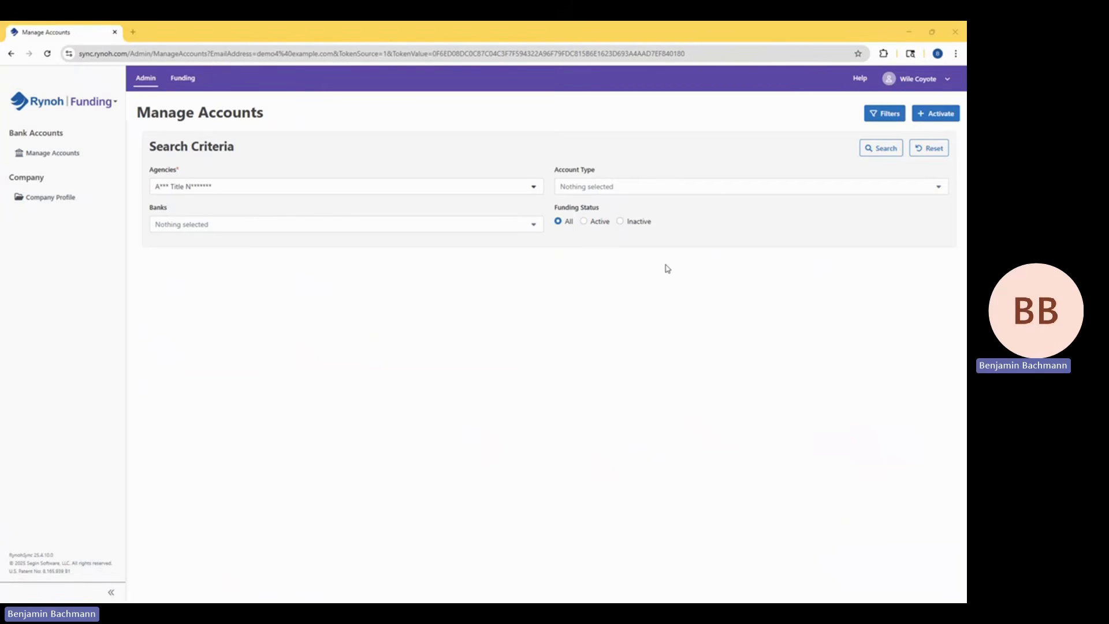
left_click(880, 152)
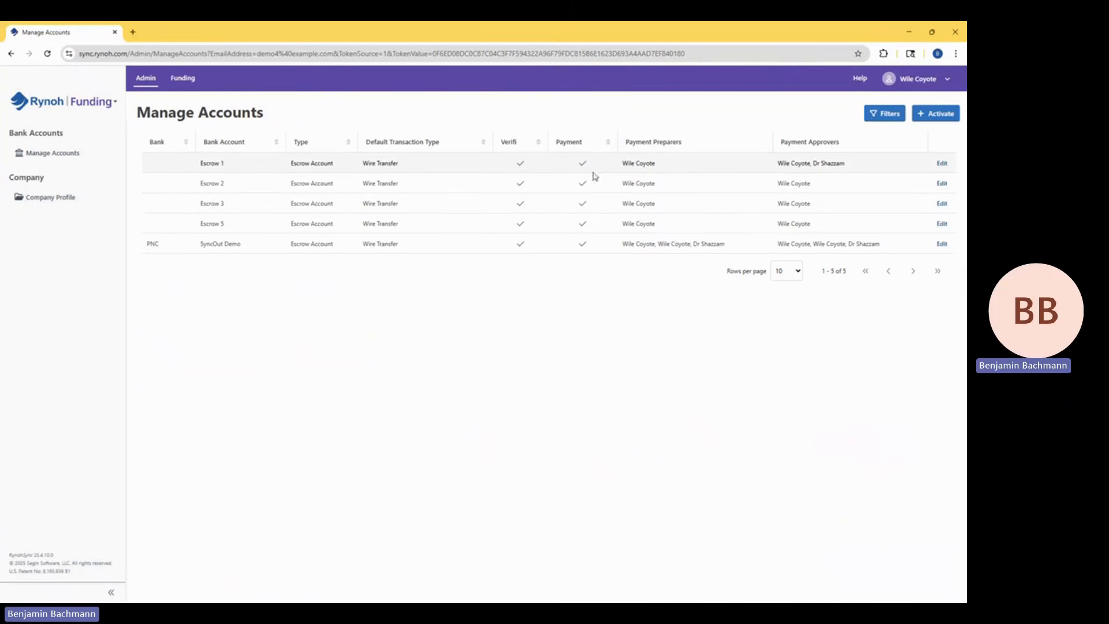
In the Escrow 2 account's details, turn Payments off and back on, and save the account.
left_click(942, 184)
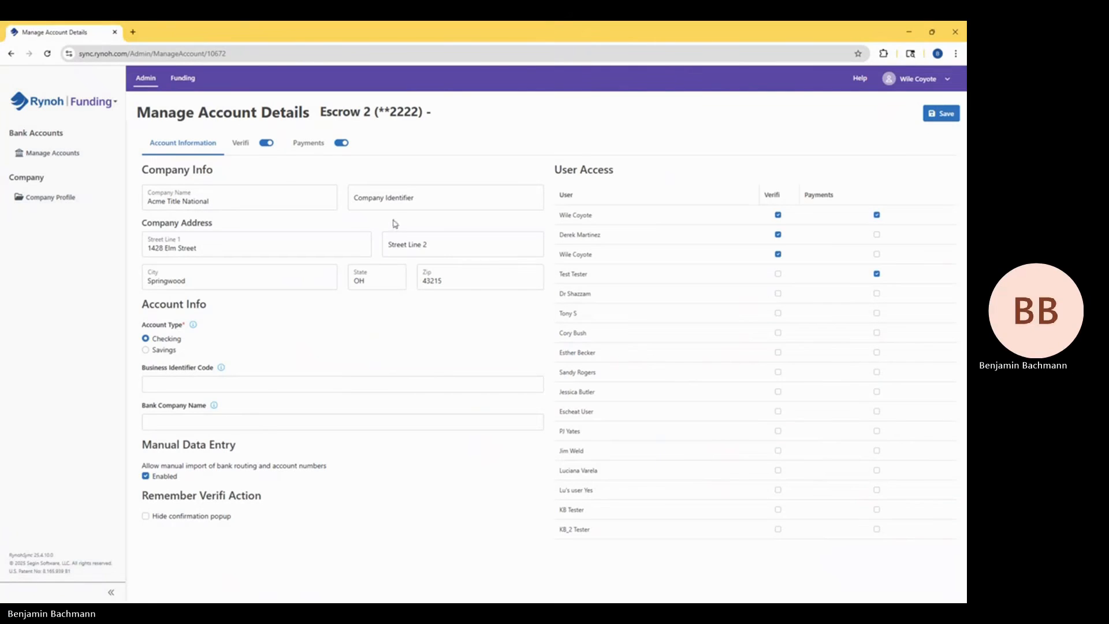
left_click(308, 151)
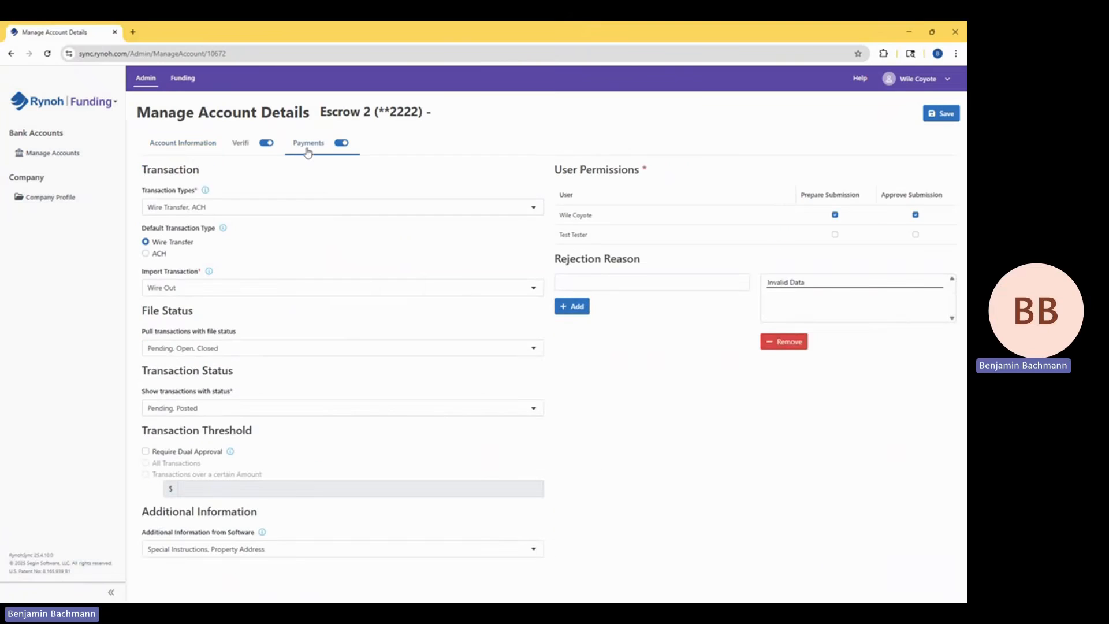
left_click(342, 144)
left_click(342, 145)
left_click(926, 120)
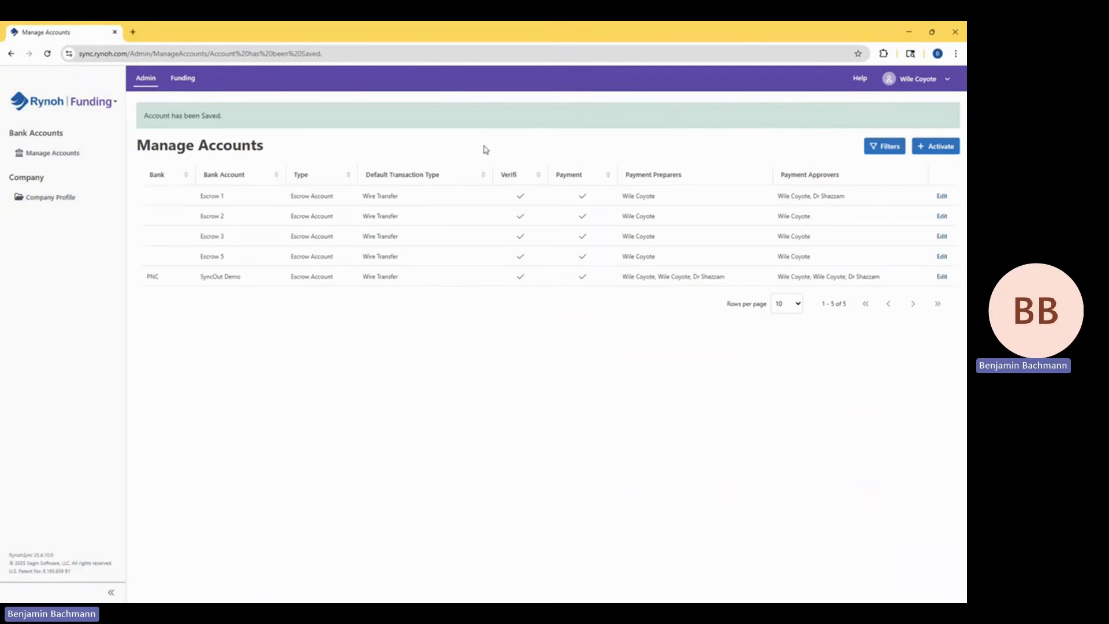
Go to the funding payments and list them using the default search criteria.
left_click(183, 79)
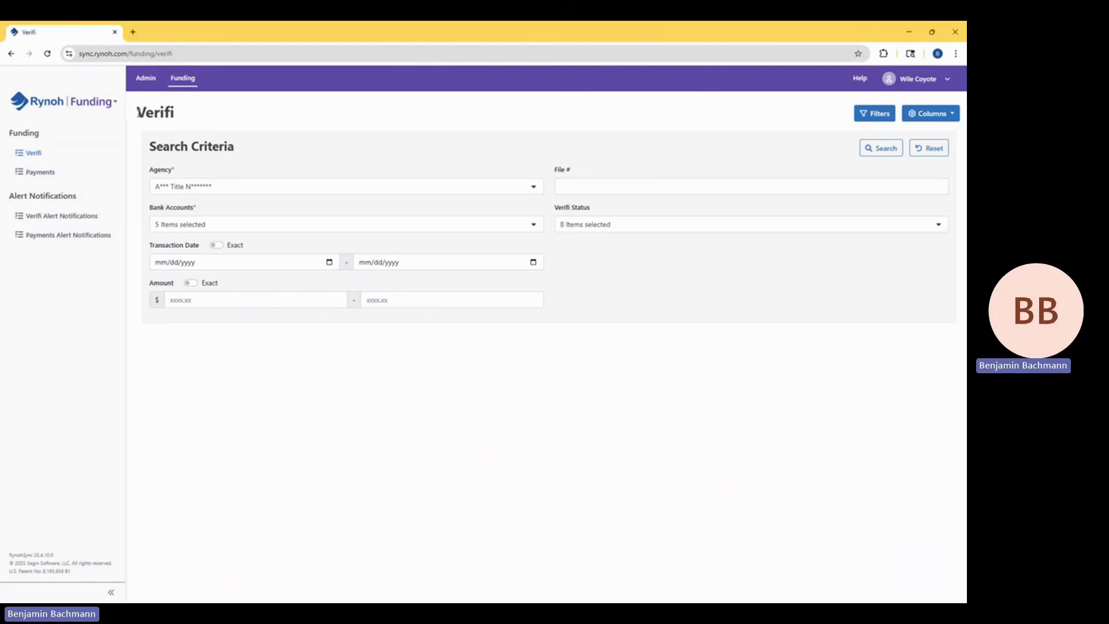
left_click(55, 176)
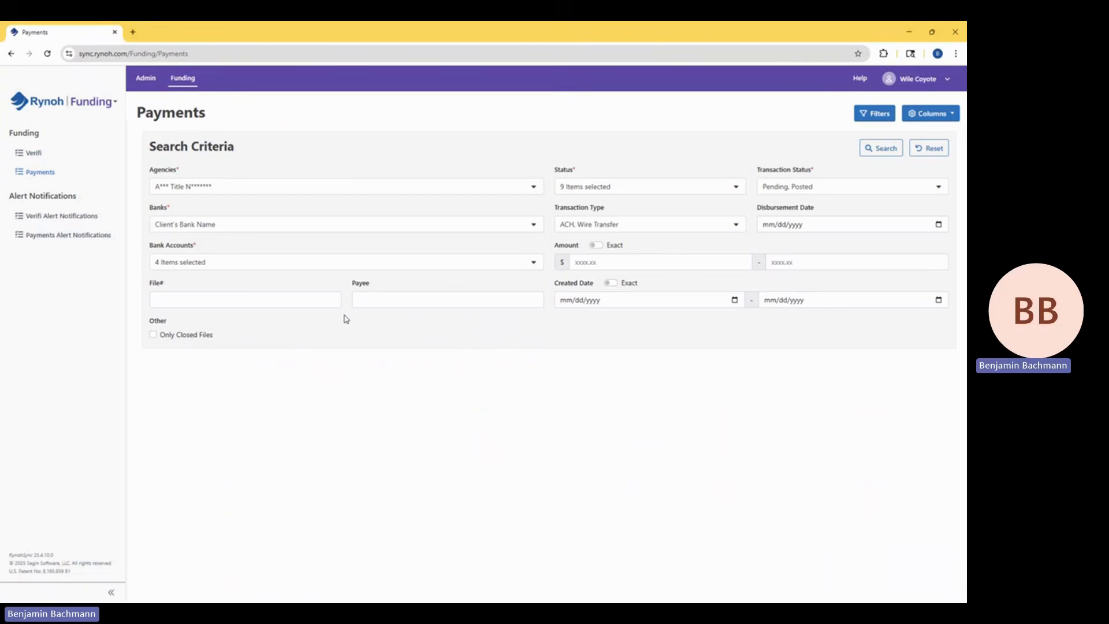
left_click(884, 151)
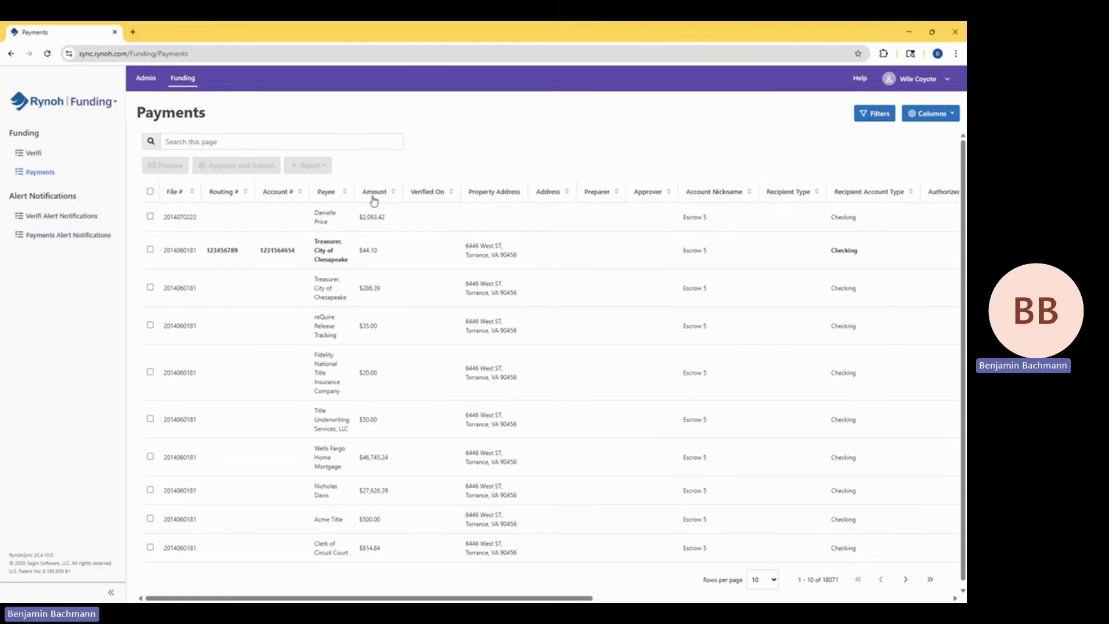
Sort the payments by account number in descending order and go to the third page of results.
left_click(287, 197)
left_click(284, 197)
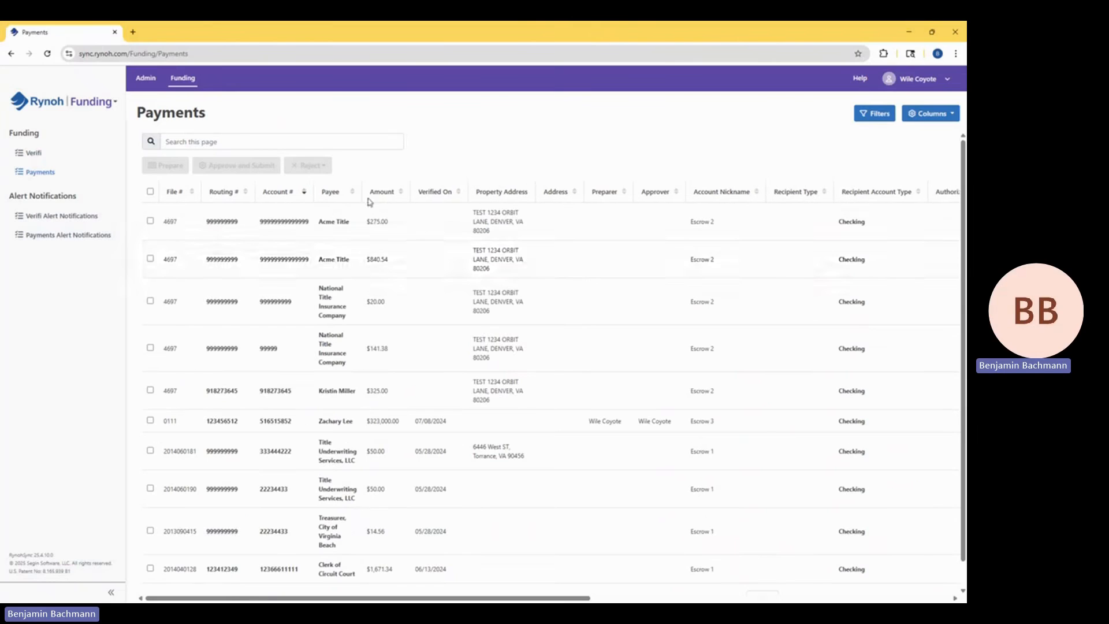
scroll(653, 461, "down", 1)
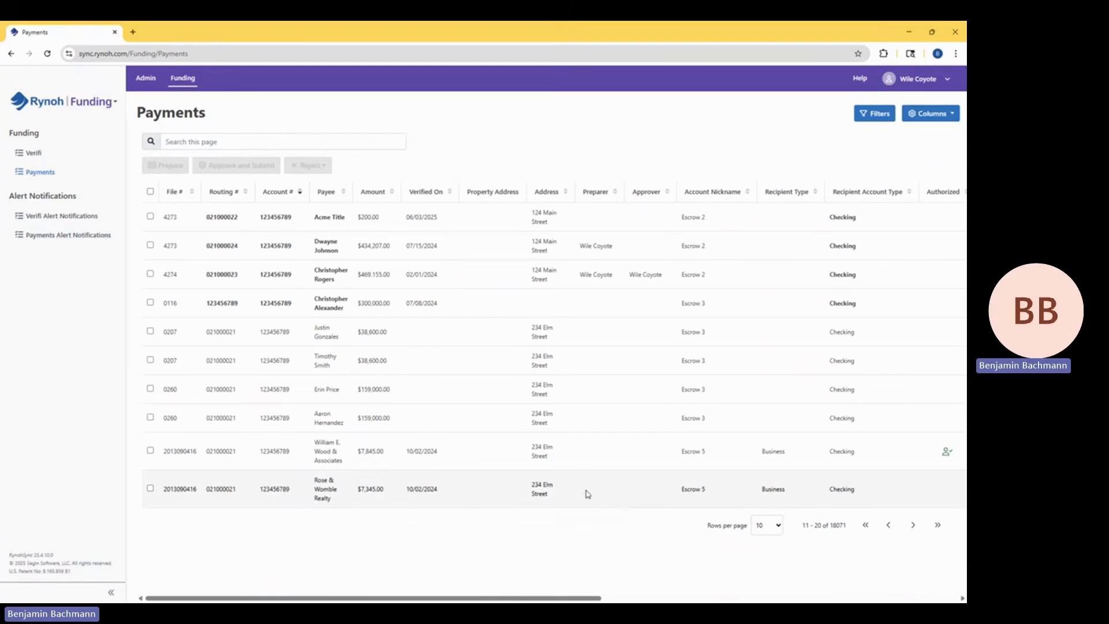
left_click(909, 528)
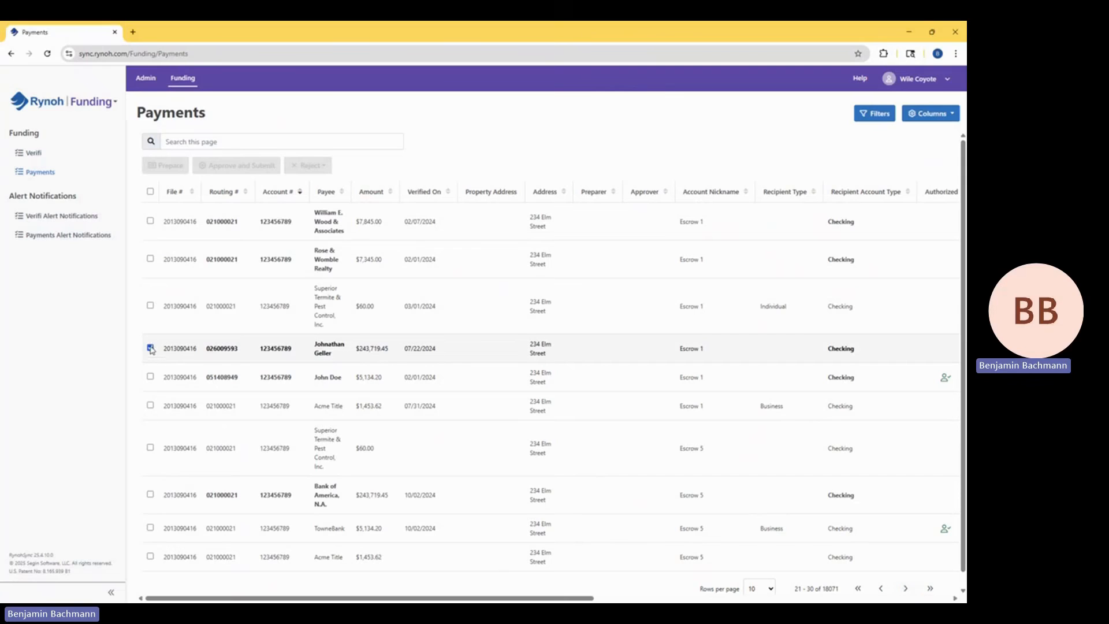
Prepare the verified $243,719.45 payment from Escrow 1 and confirm the preparation.
left_click(150, 348)
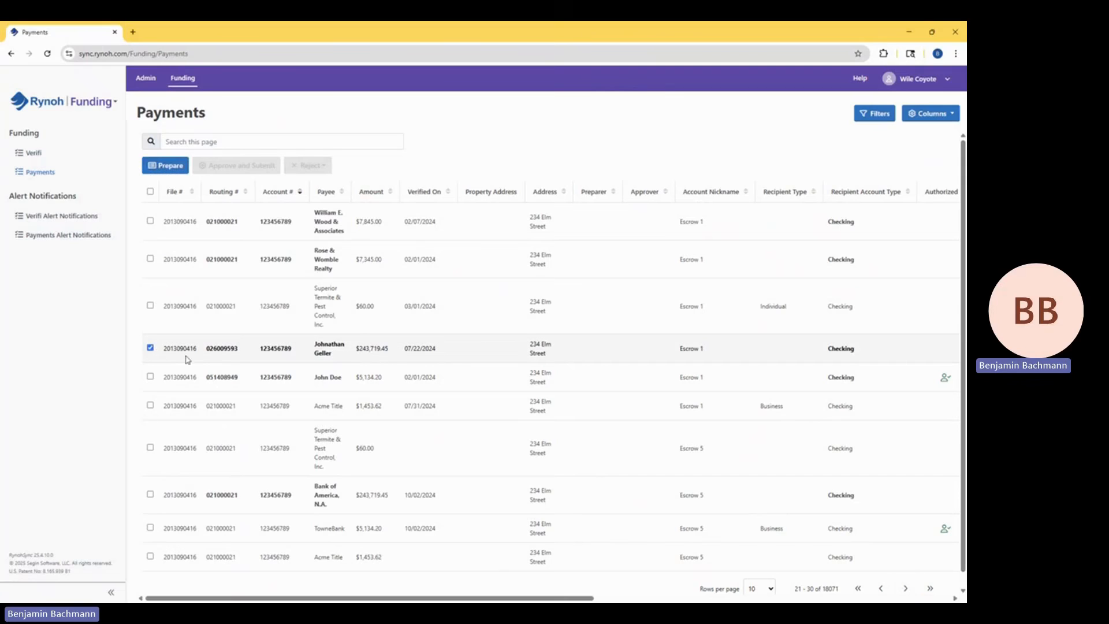
left_click(171, 169)
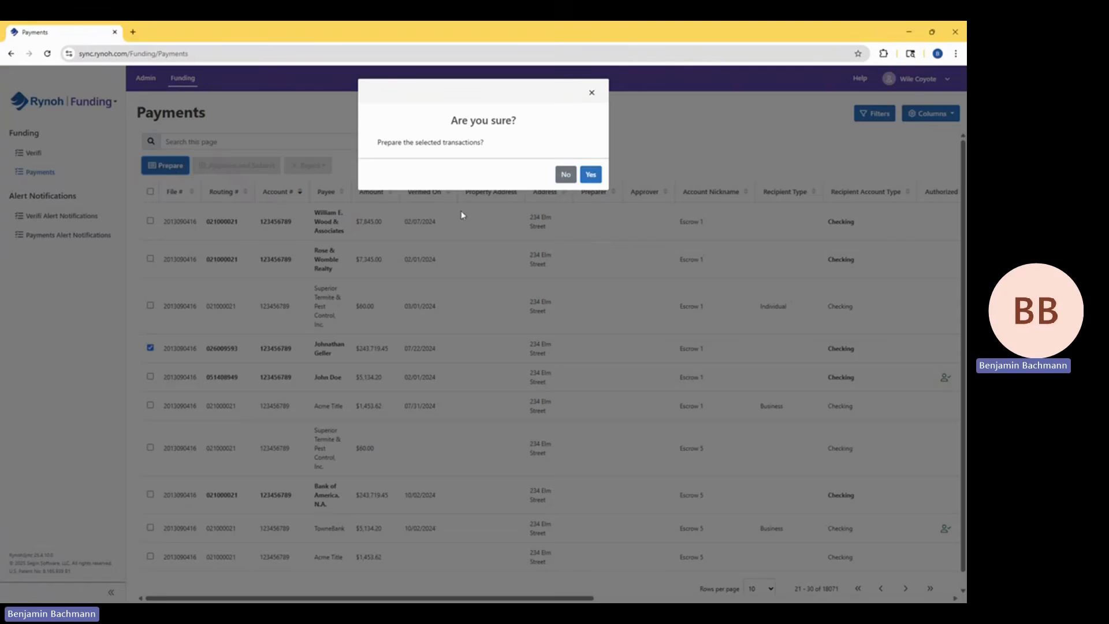
left_click(592, 179)
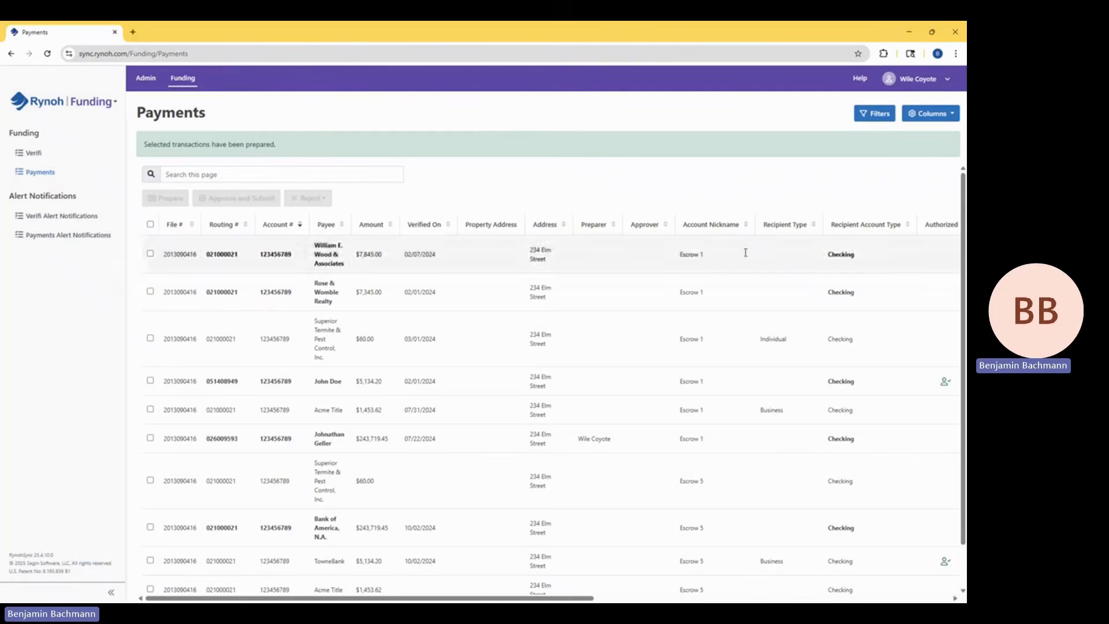
Filter the payments so that only those with the status Prepared are listed.
left_click(874, 120)
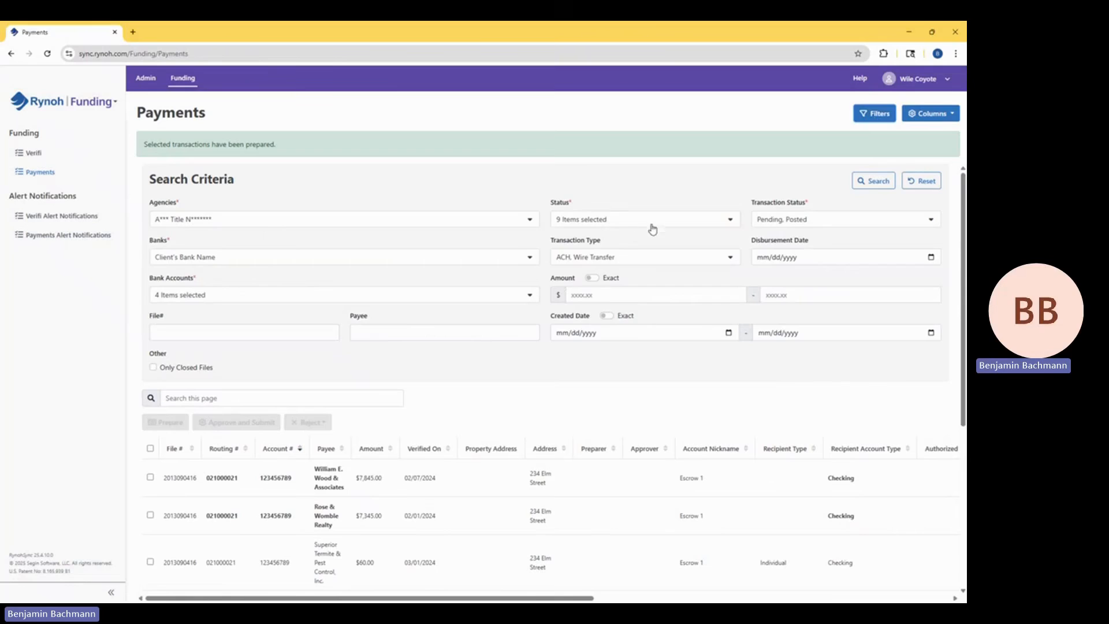
left_click(653, 223)
left_click(710, 262)
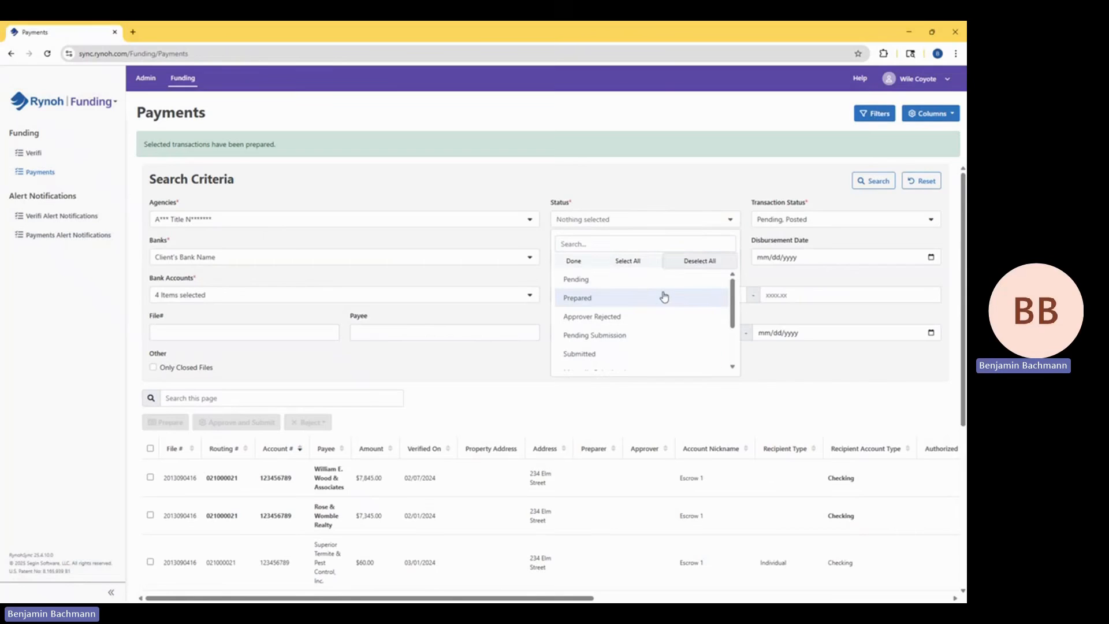
left_click(657, 298)
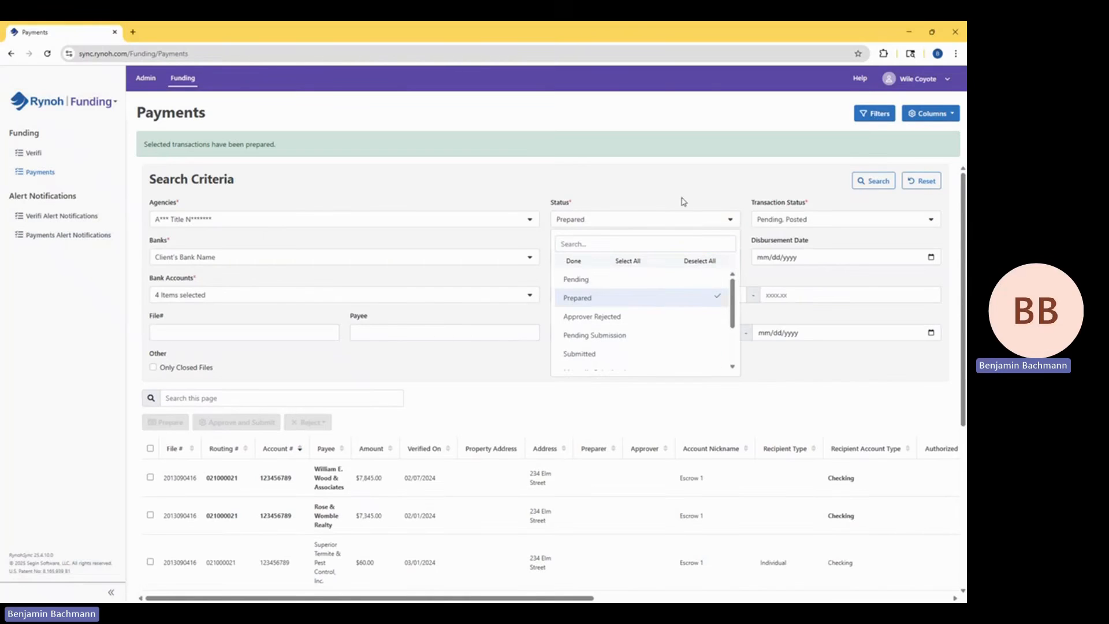
left_click(702, 202)
left_click(873, 180)
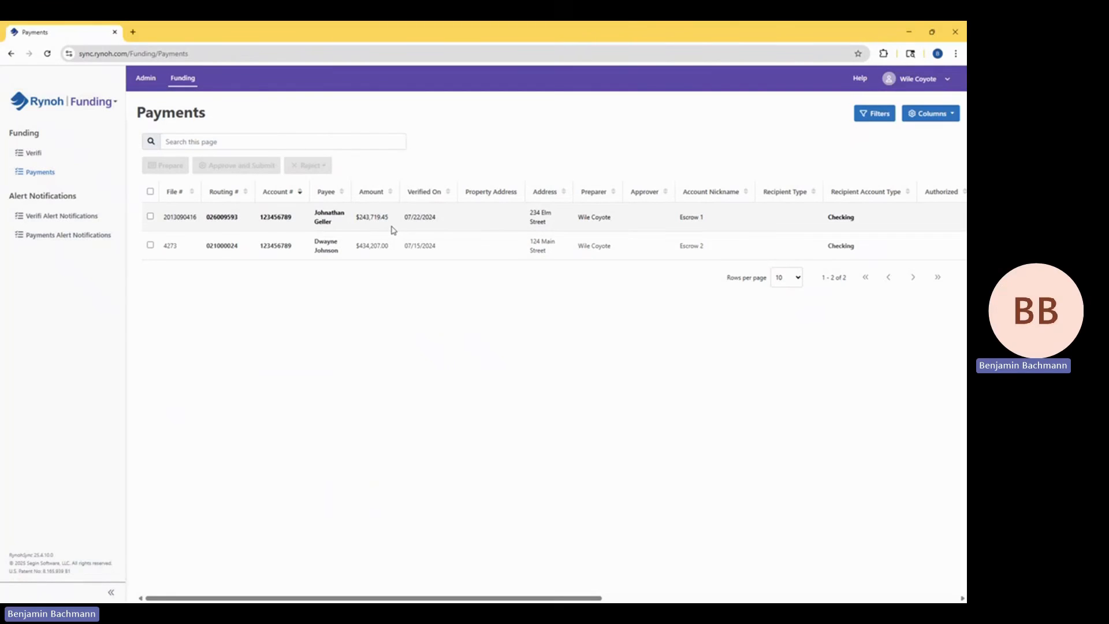
Select only the $434,207.00 Escrow 2 payment and view the available rejection reasons without choosing one.
left_click(151, 217)
left_click(150, 217)
left_click(150, 245)
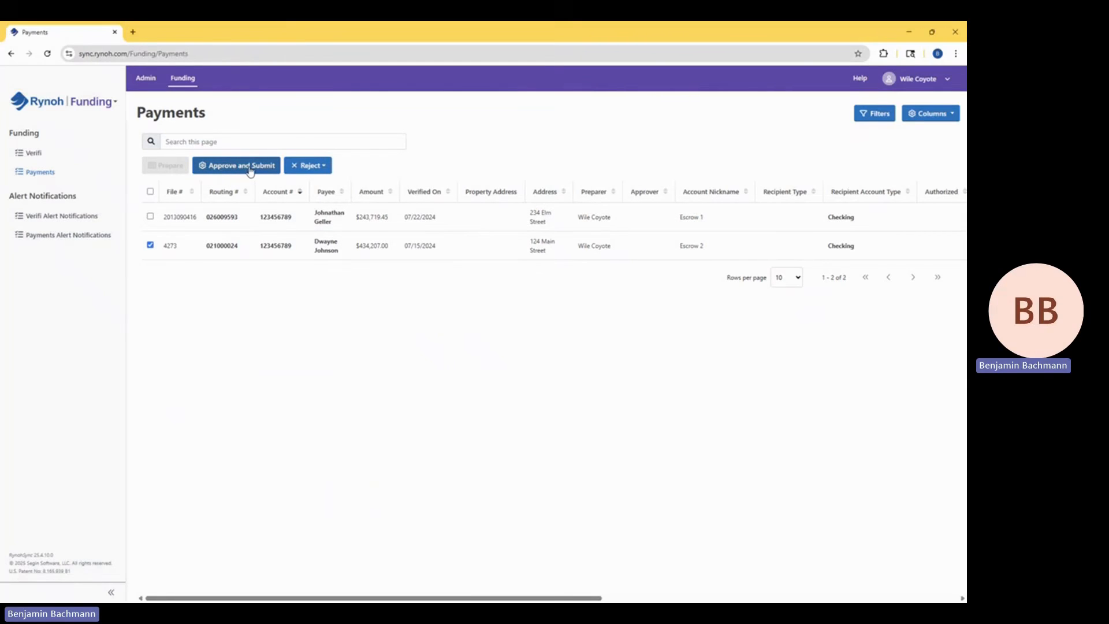
left_click(325, 170)
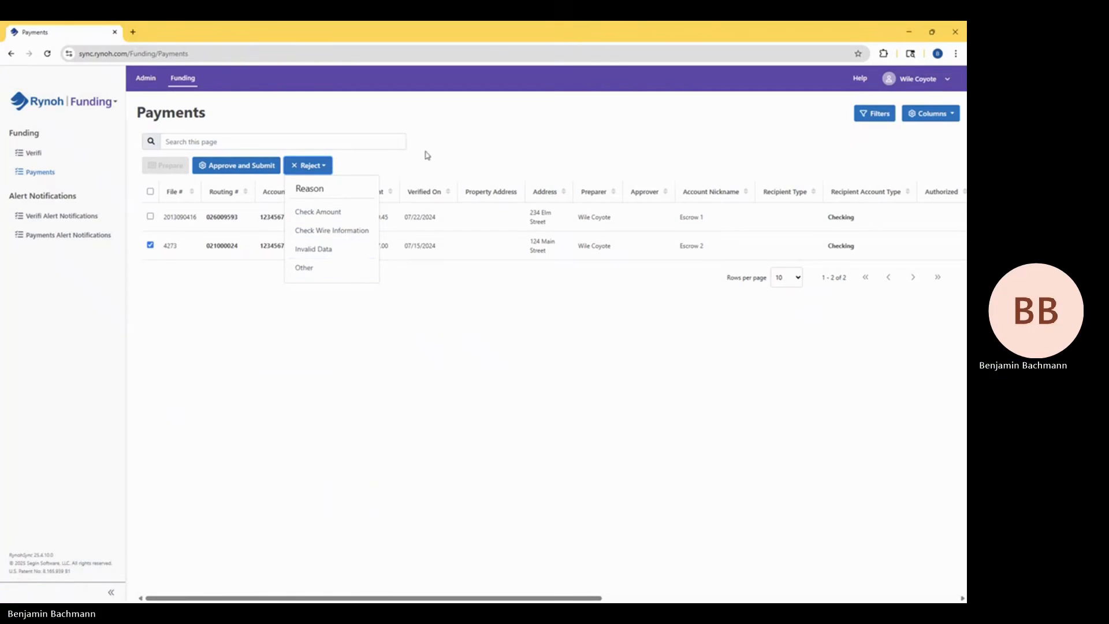
left_click(302, 171)
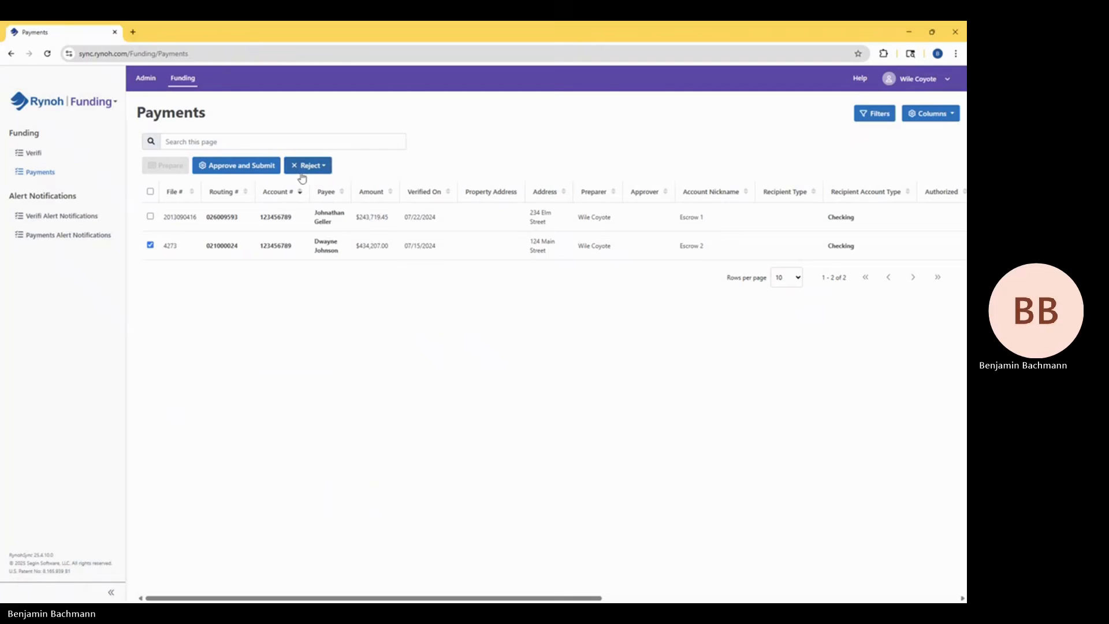
Approve the selected payment for automated immediate submission under the submission name Test, and confirm the submission.
left_click(250, 167)
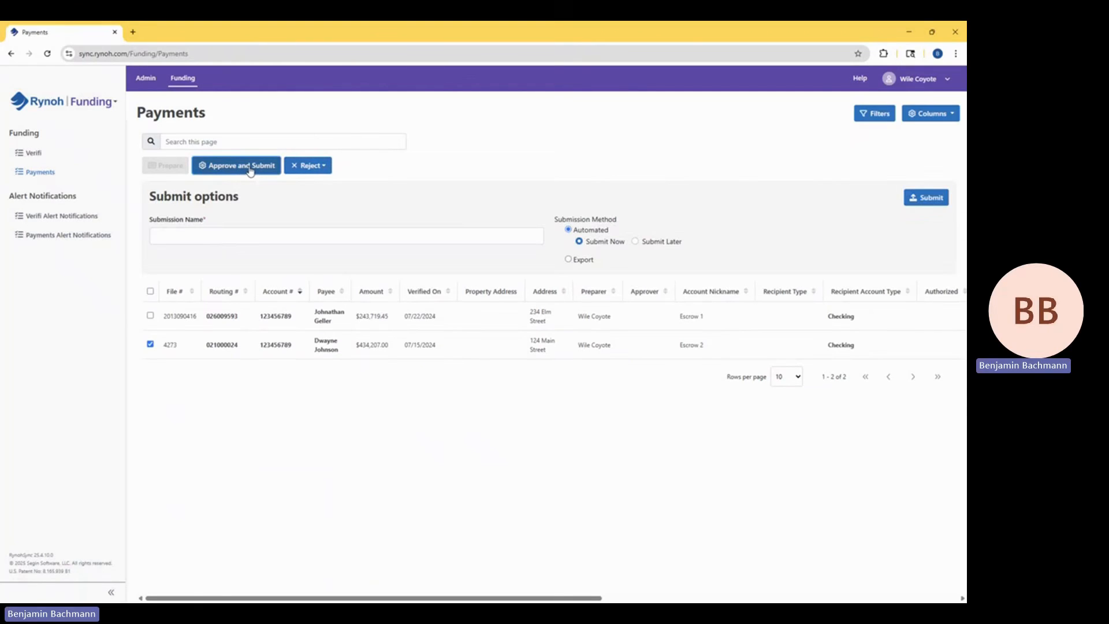
left_click(221, 236)
type("Test")
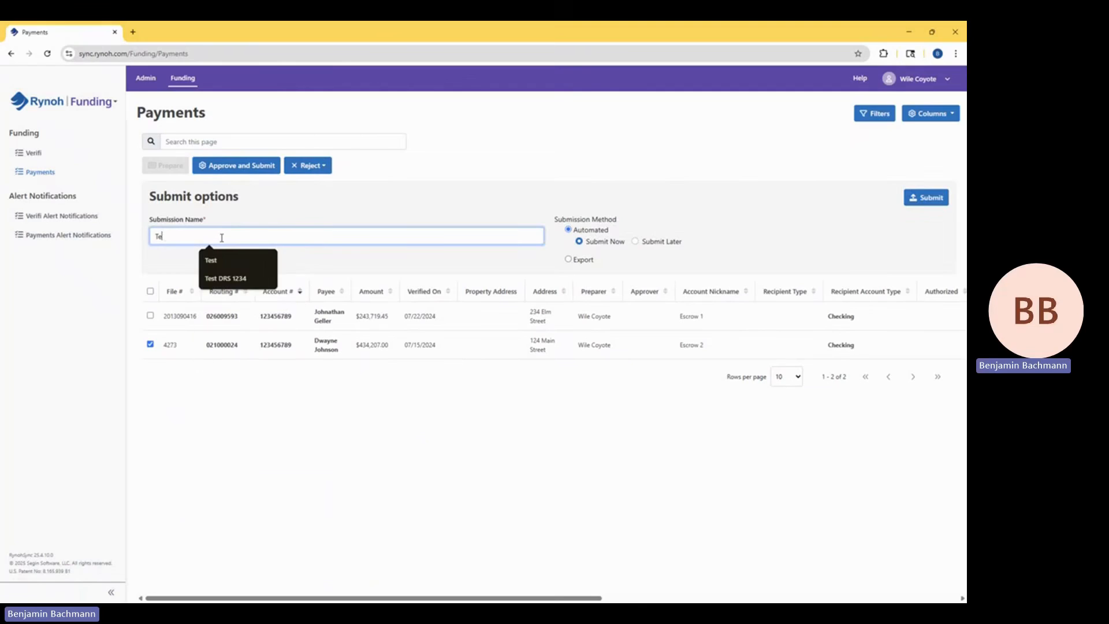
left_click(220, 258)
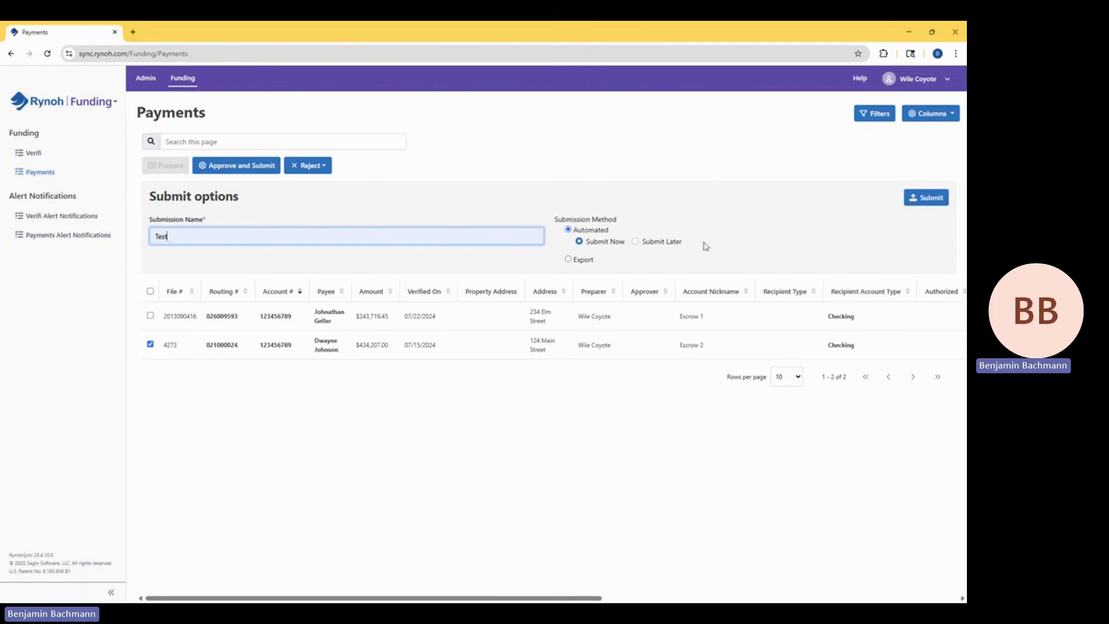
left_click(921, 199)
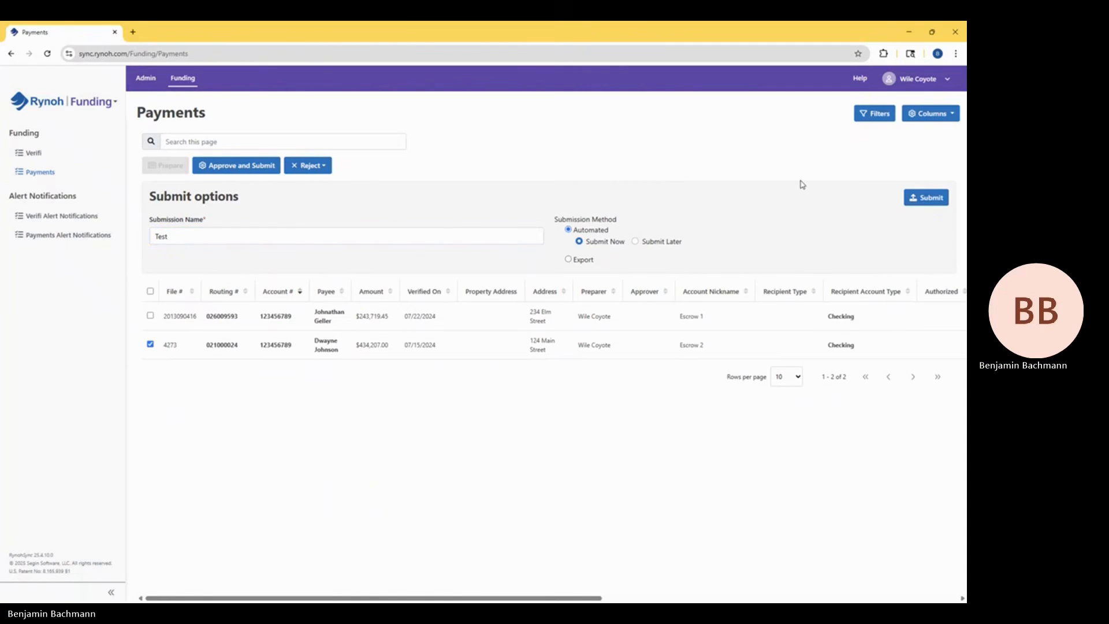
left_click(931, 204)
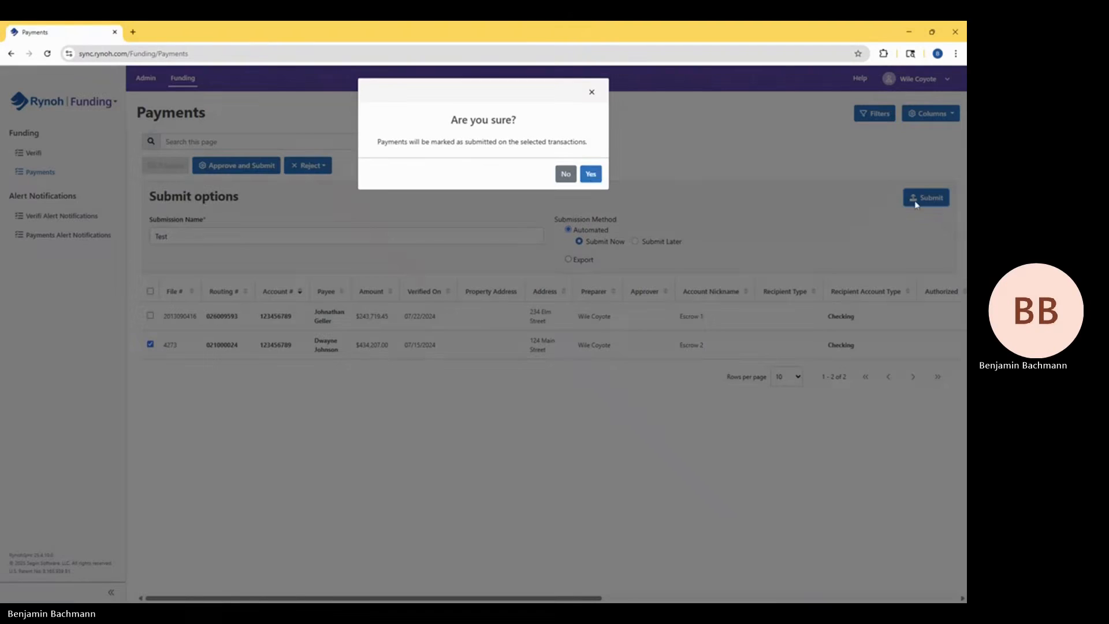
left_click(591, 175)
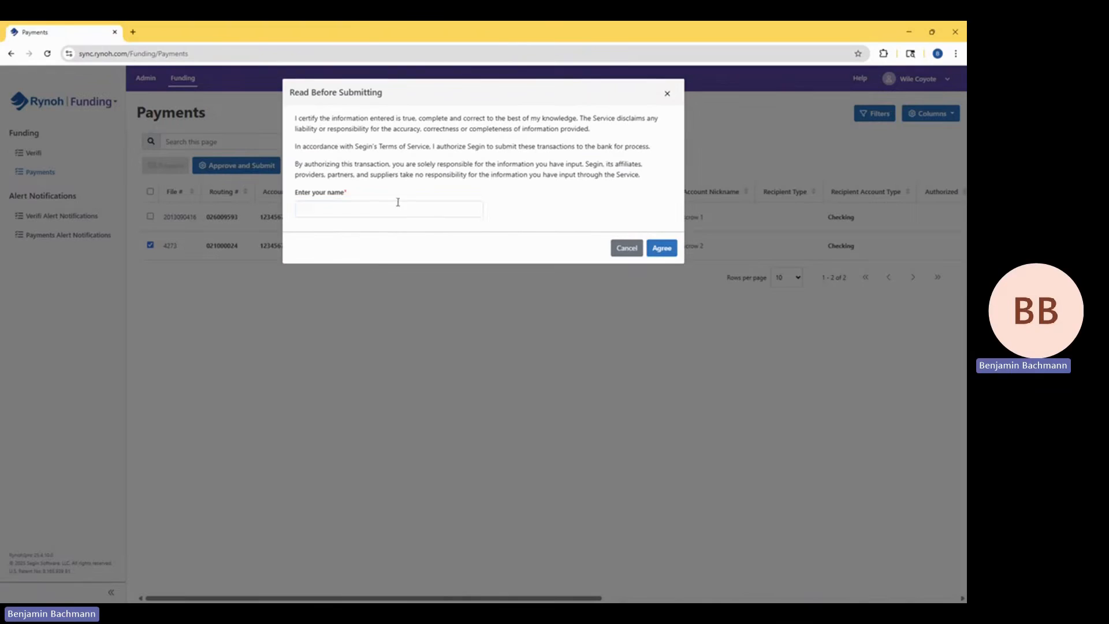
Fill in the signer's name on the pre-submission certification and agree to it.
left_click(392, 208)
left_click(381, 252)
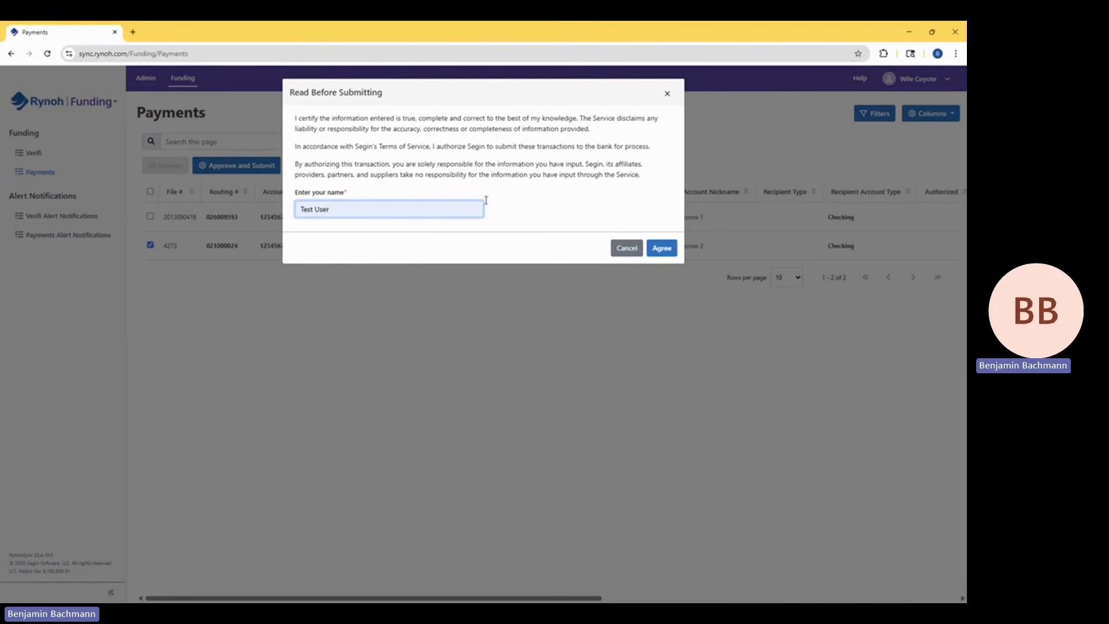
left_click(661, 251)
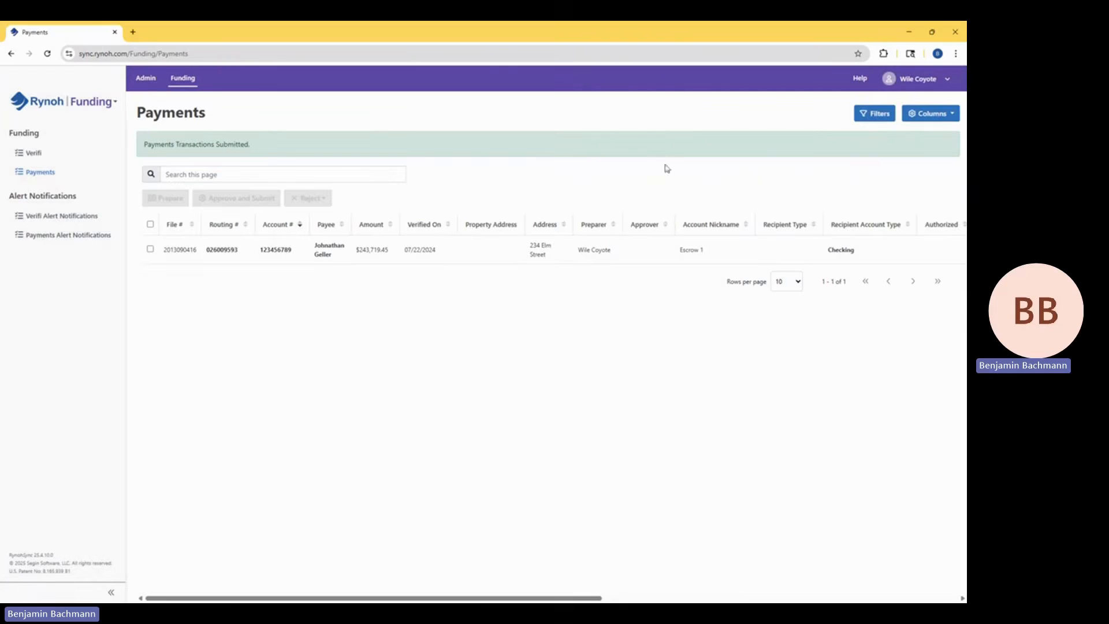
Change the payments filter from Prepared to only the status Submitted and run the search.
left_click(859, 116)
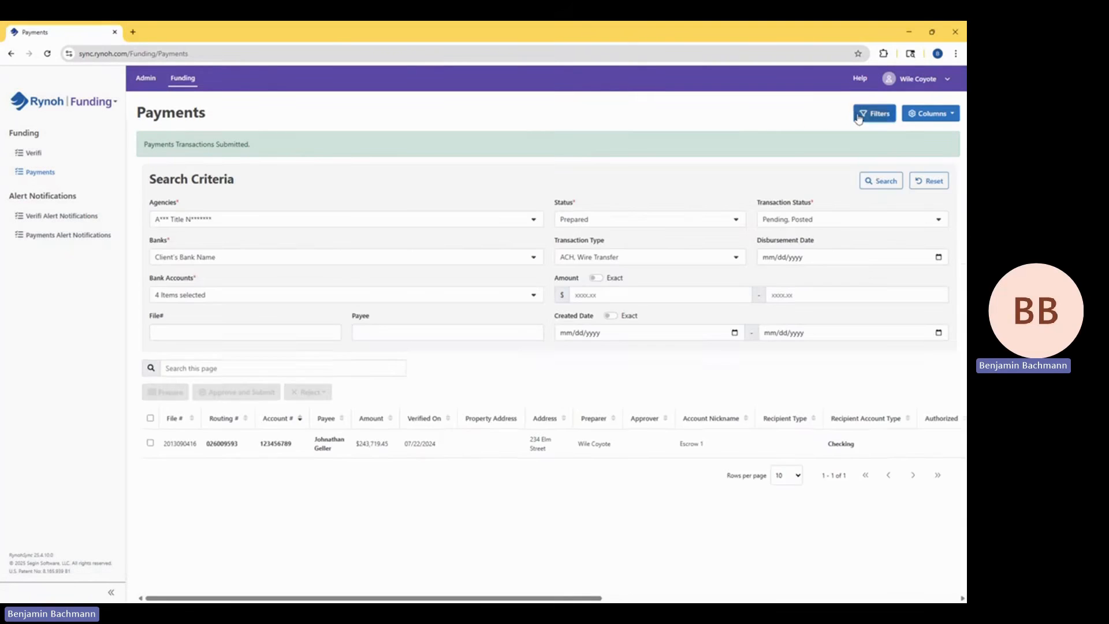
left_click(689, 224)
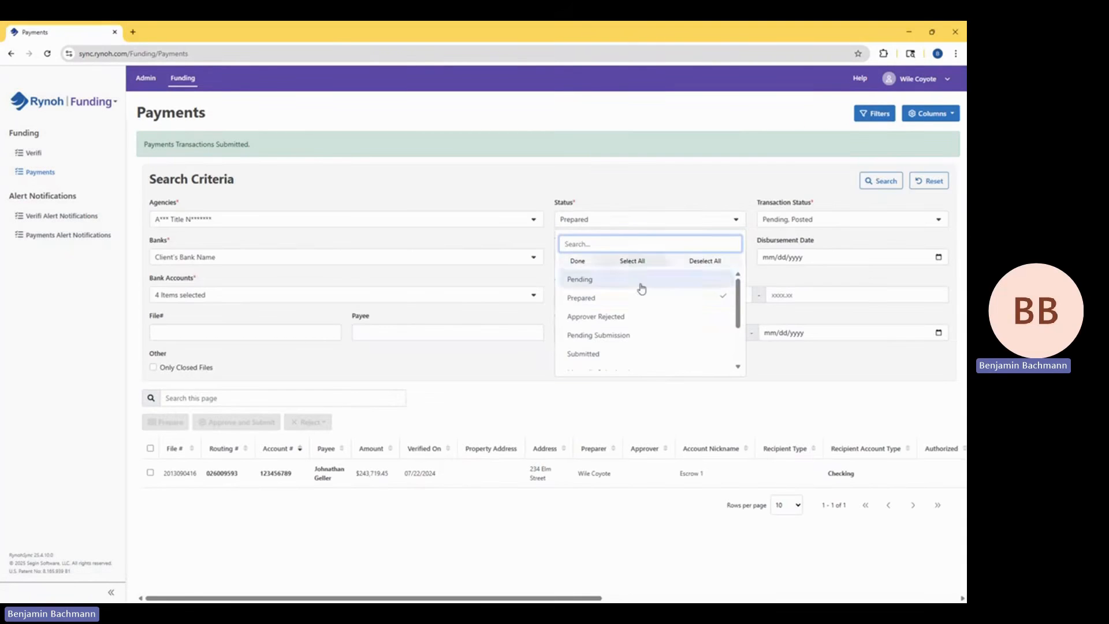
scroll(651, 342, "down", 3)
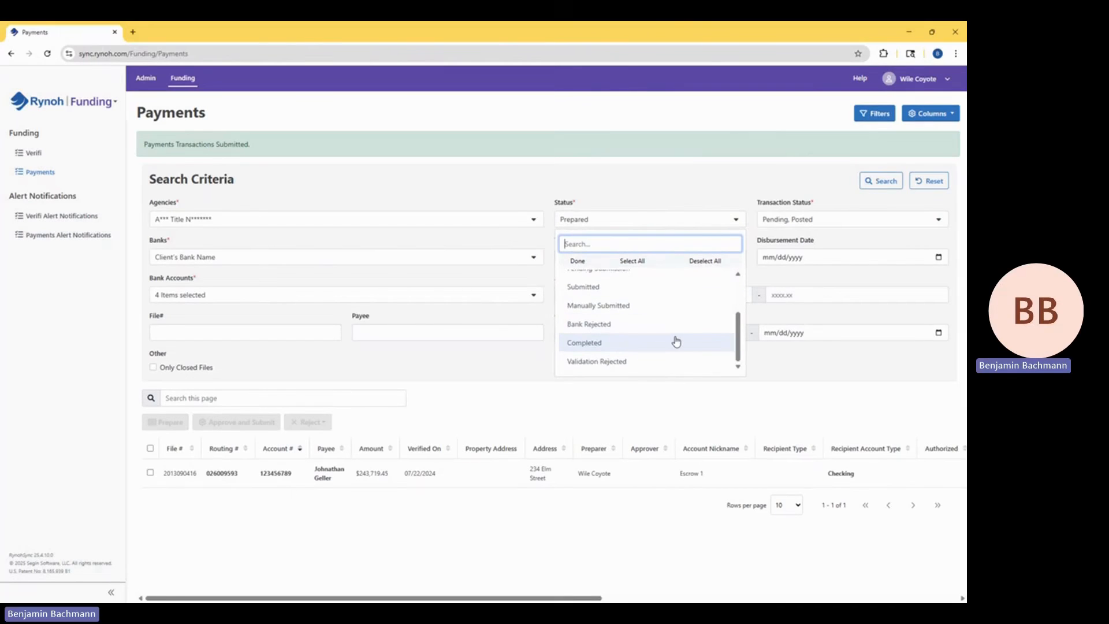
scroll(662, 339, "up", 3)
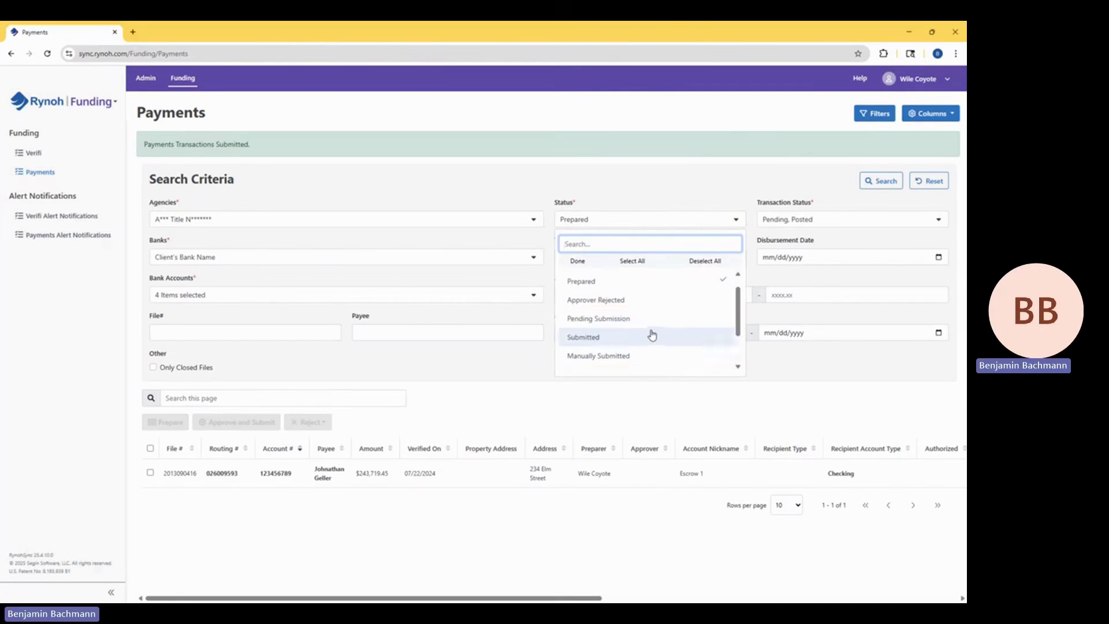
left_click(715, 265)
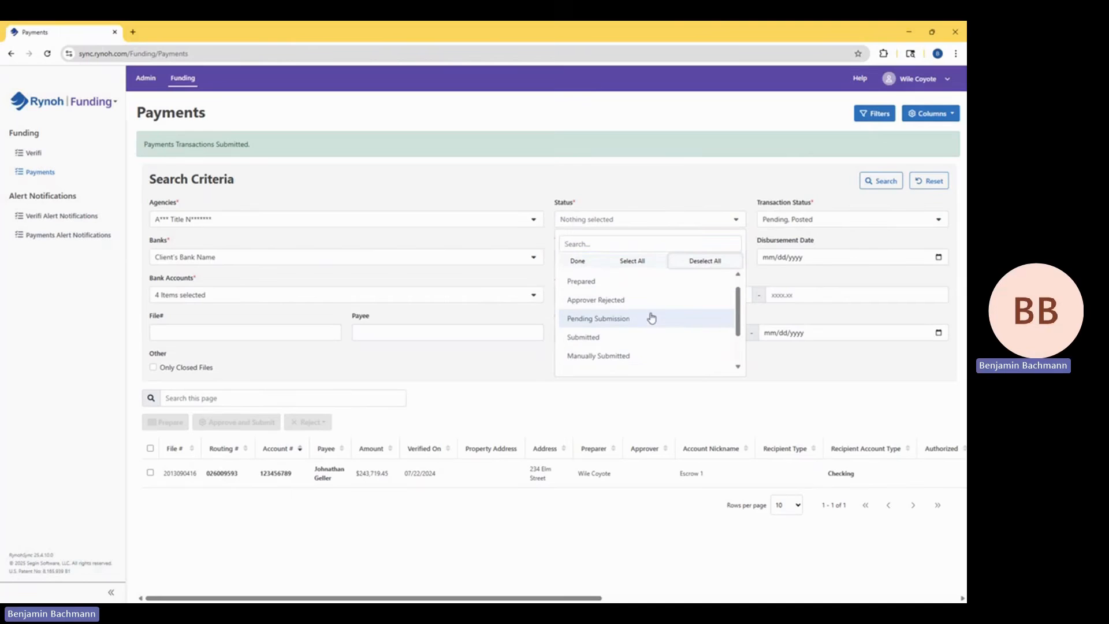
left_click(638, 342)
left_click(877, 181)
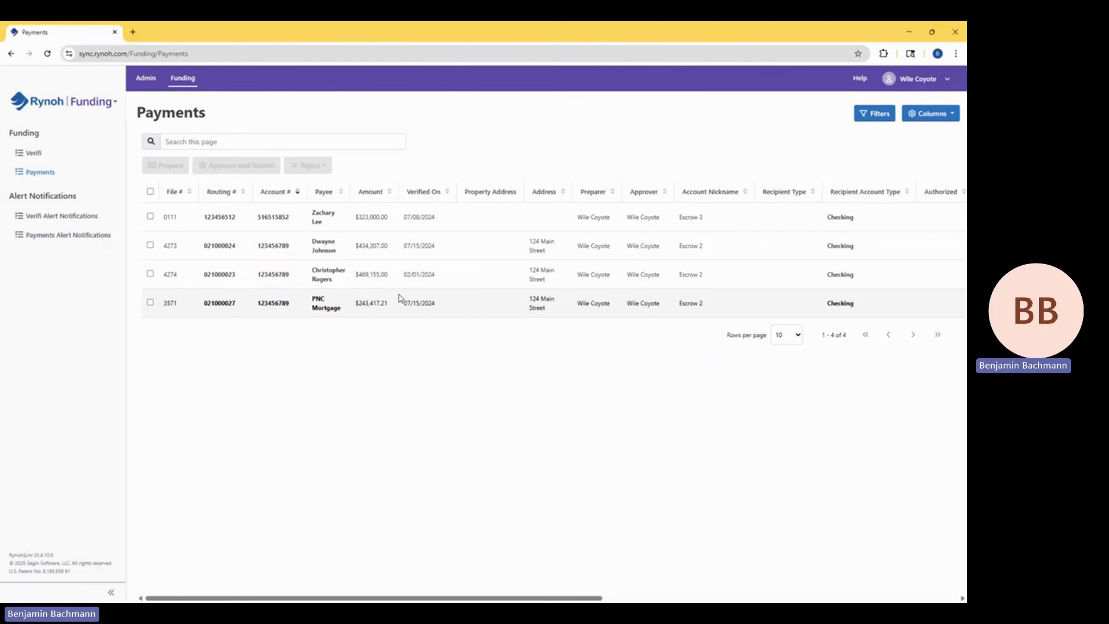
Check the Verifi and payment statuses of the submitted payments, including the PNC Mortgage payment's verification date.
scroll(429, 500, "right", 3)
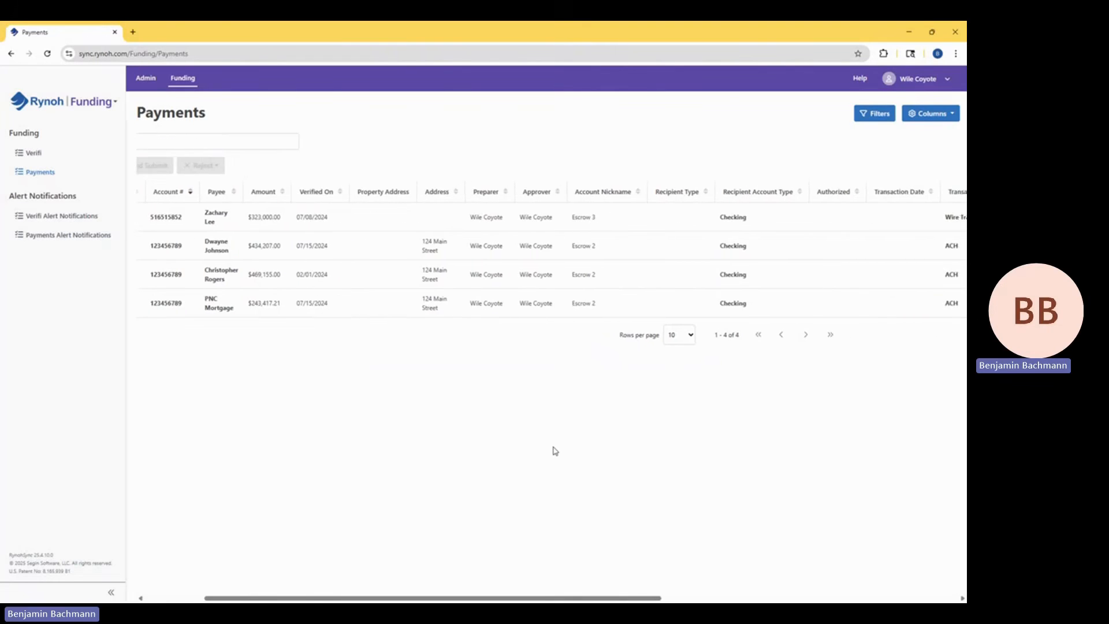
scroll(554, 451, "right", 5)
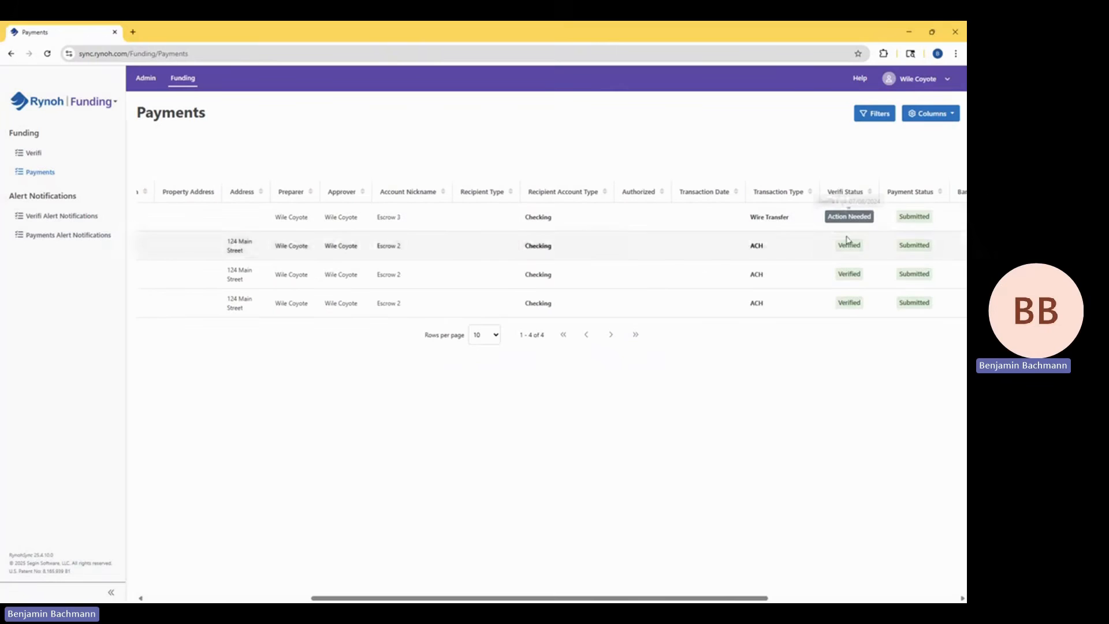
mouse_move(847, 304)
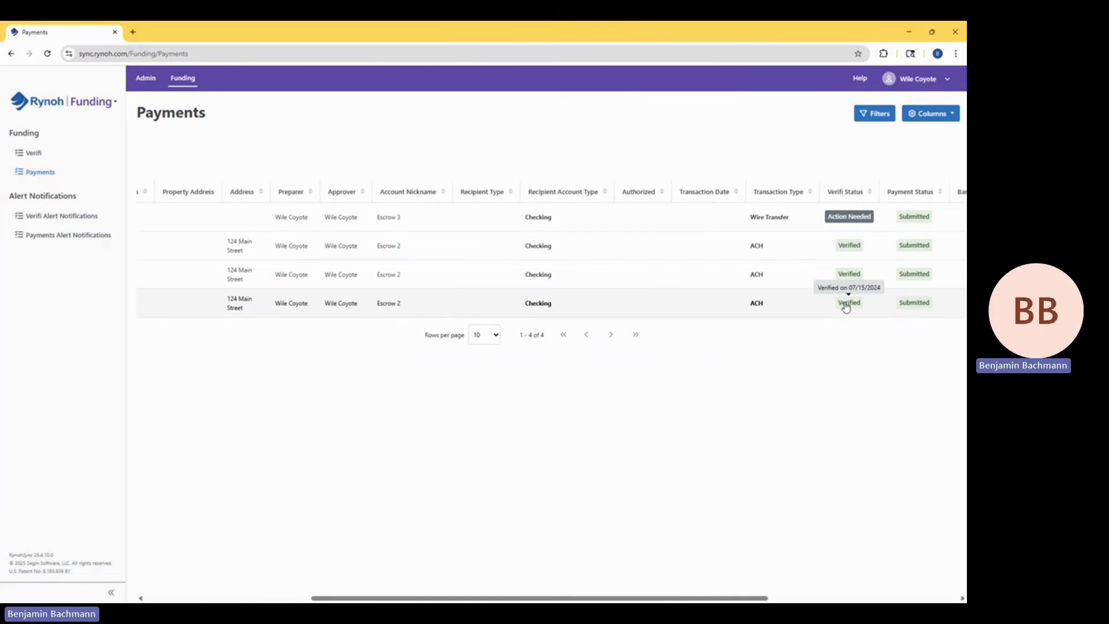
scroll(846, 306, "left", 10)
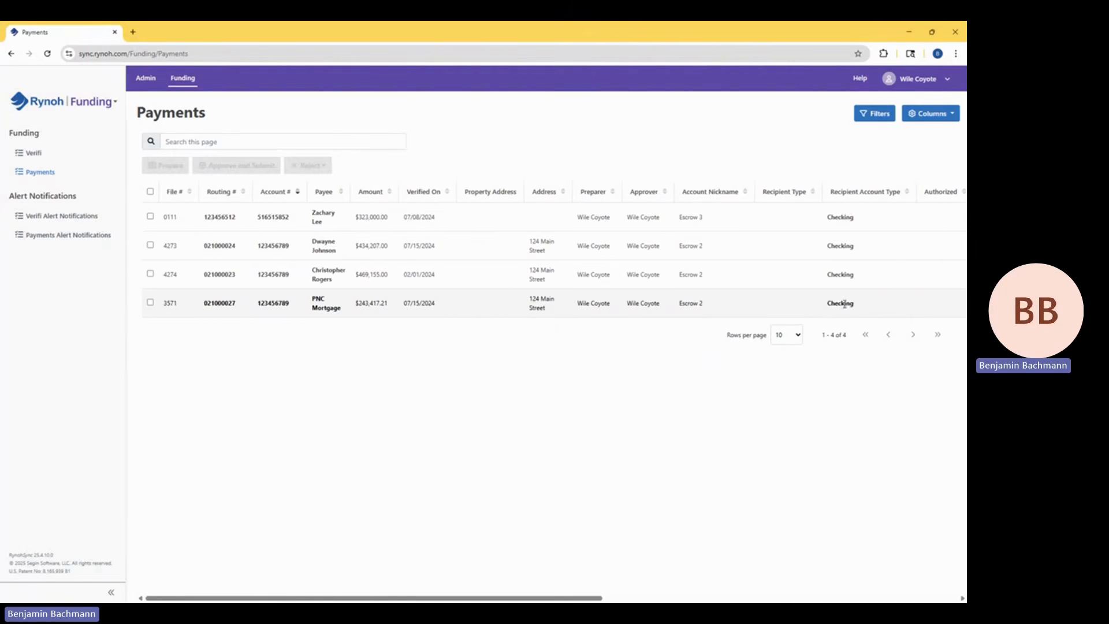